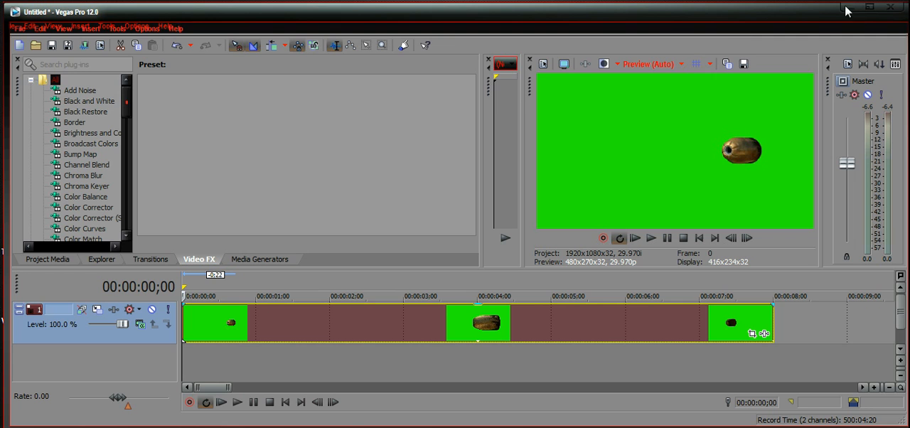
click(297, 427)
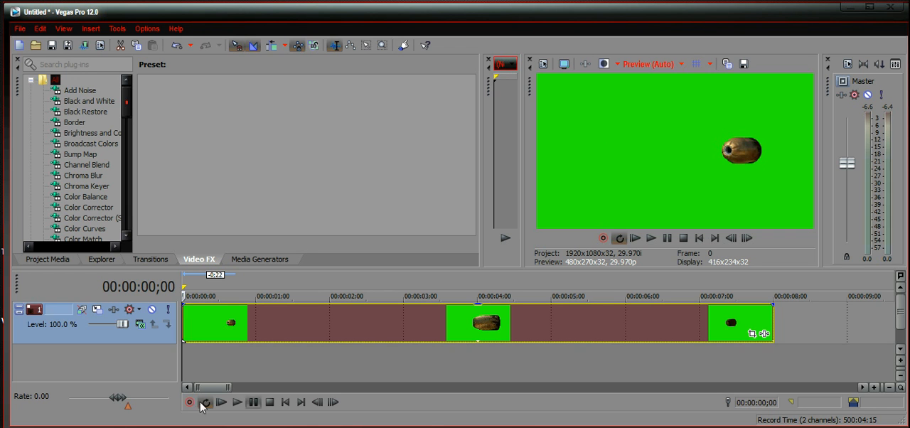
click(198, 334)
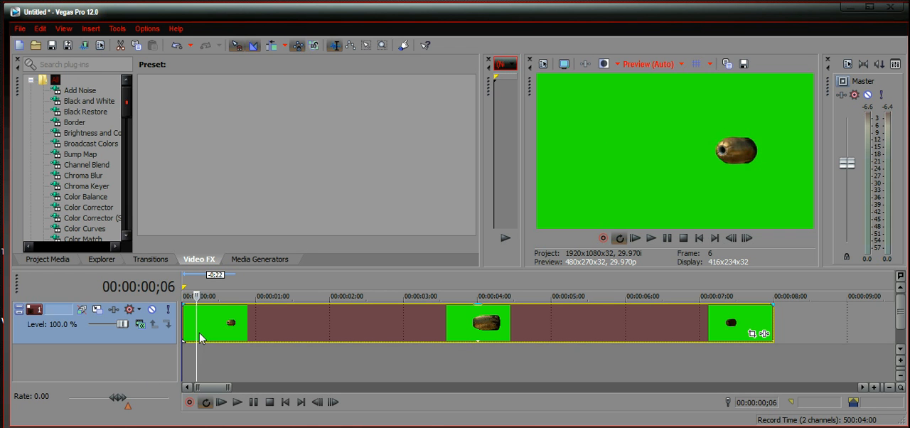
click(185, 358)
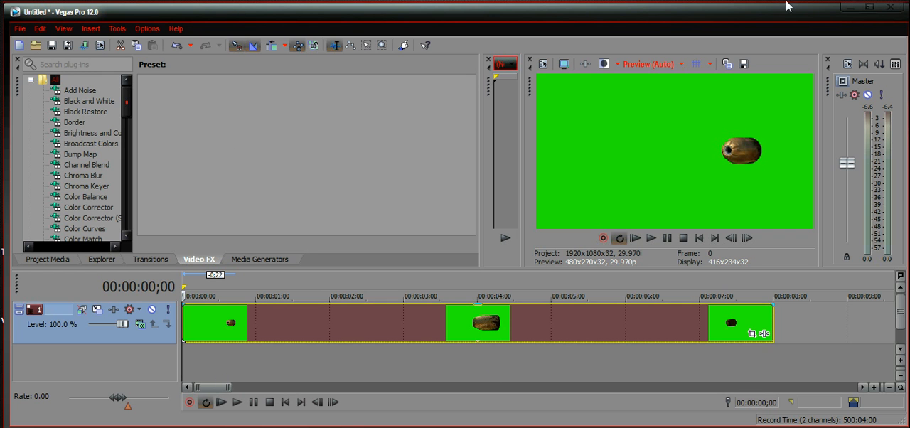
click(228, 324)
click(207, 331)
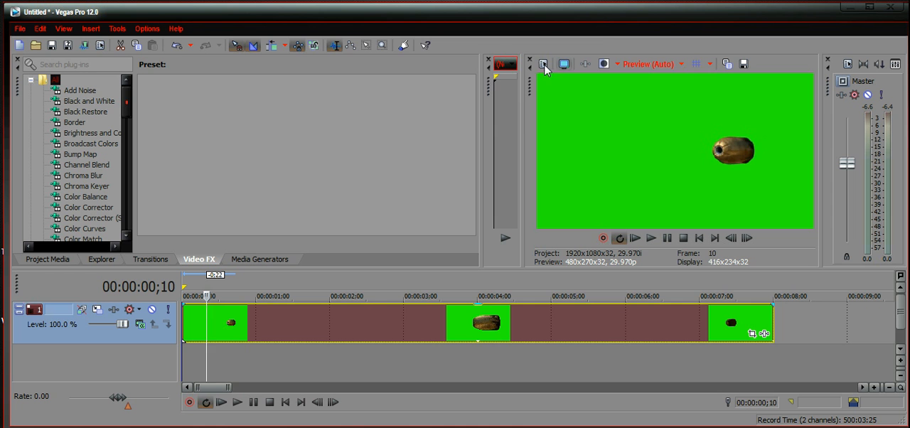
Step: Set the project's stereoscopic 3D mode to Anaglyphic (red/cyan) in the video properties
click(545, 64)
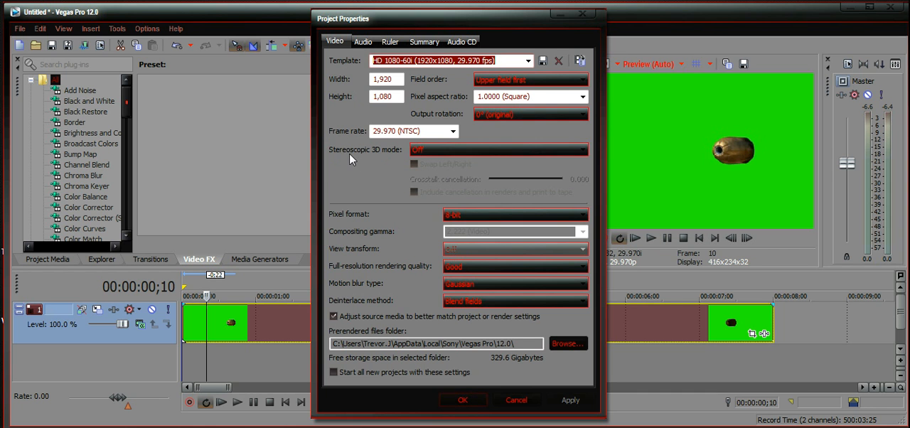
click(486, 152)
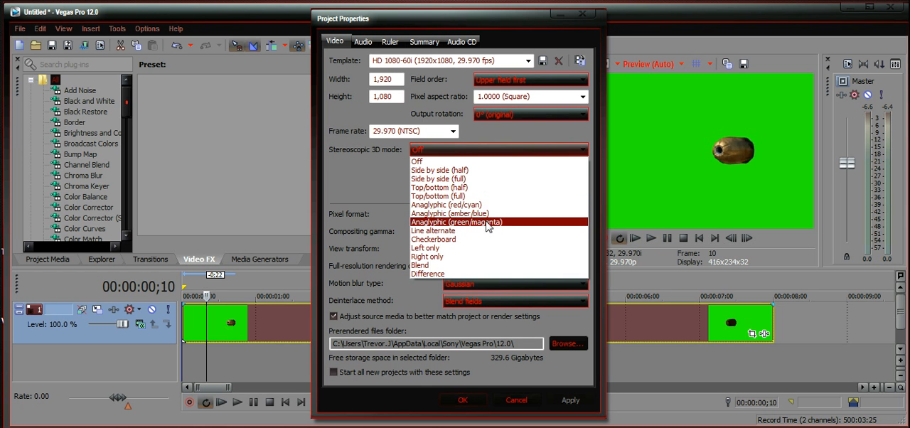
click(490, 205)
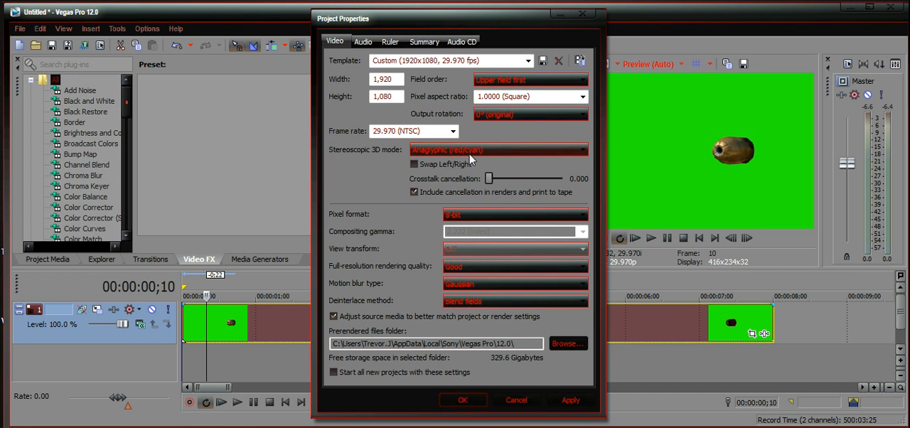
click(571, 402)
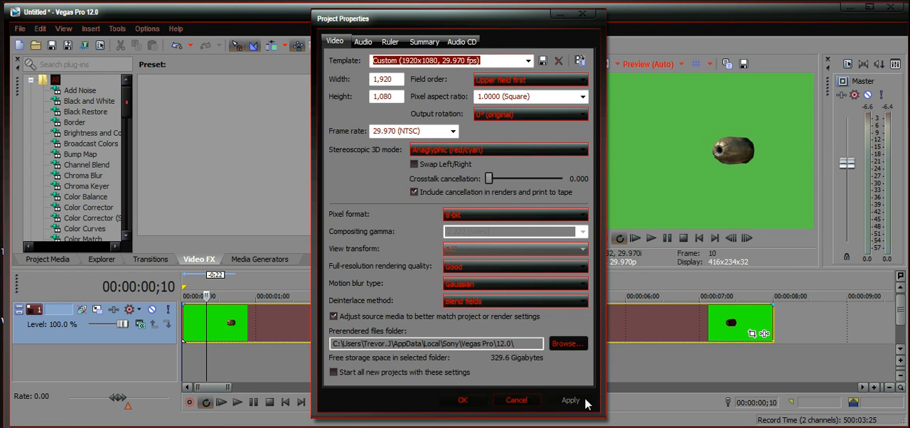
click(463, 400)
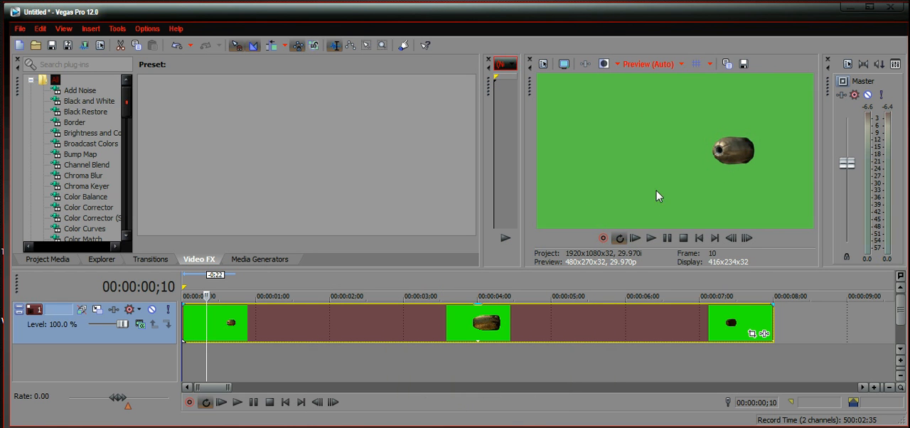
Step: Apply the default Stereoscopic 3D Adjust effect to the bullet clip and move its settings clear of the video preview
drag(207, 363, 170, 366)
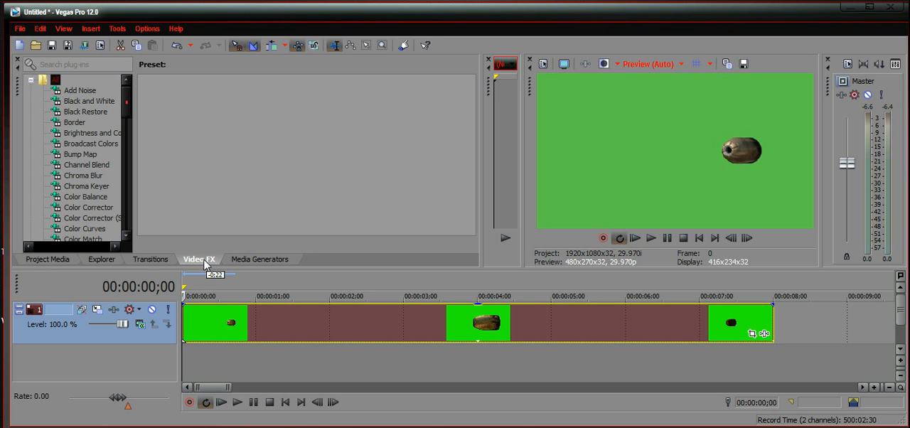
drag(125, 109, 110, 200)
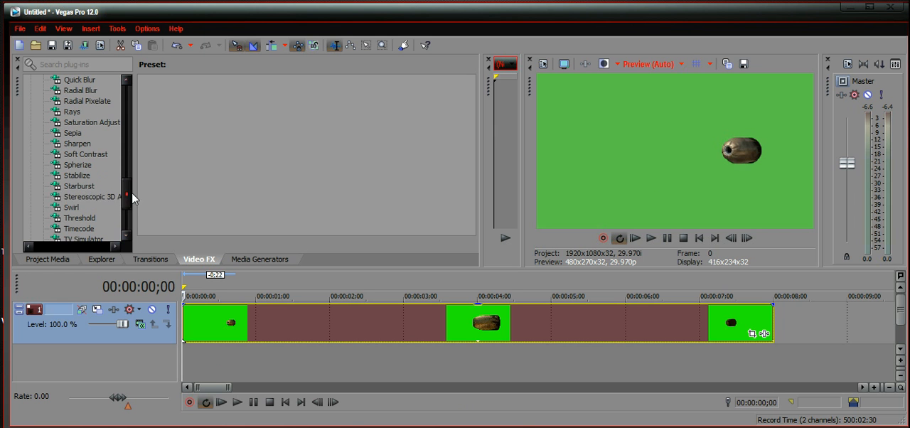
click(82, 197)
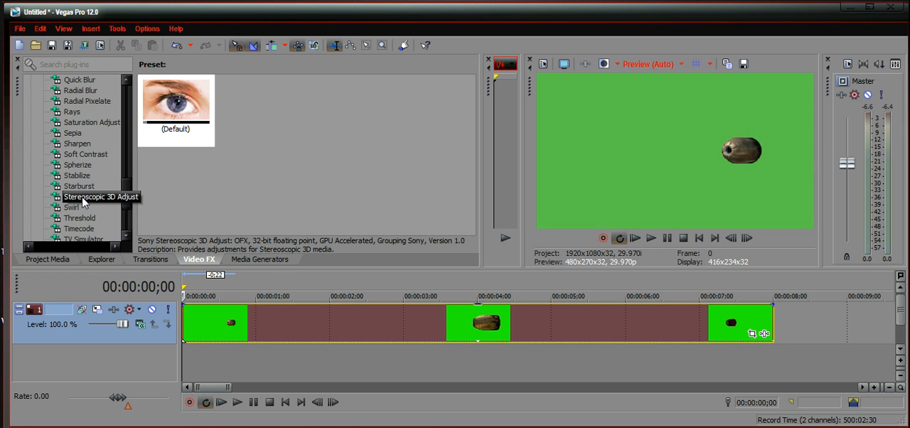
click(179, 100)
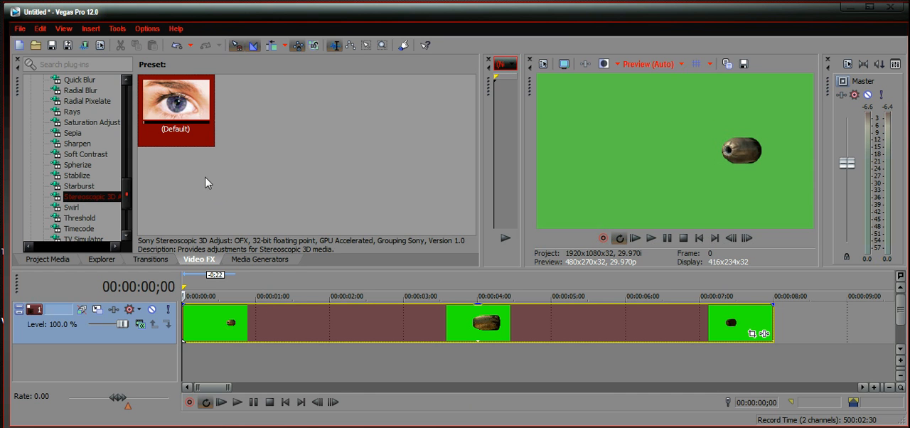
click(275, 144)
drag(174, 105, 183, 141)
click(87, 197)
drag(175, 112, 208, 329)
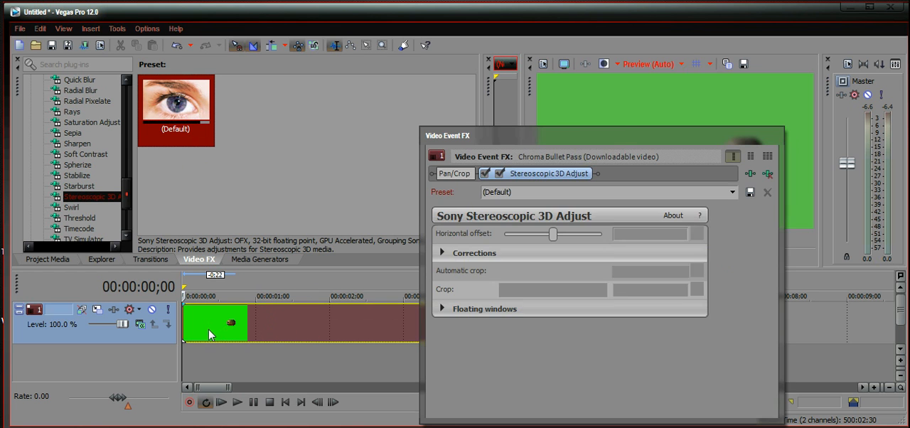
drag(631, 134, 416, 101)
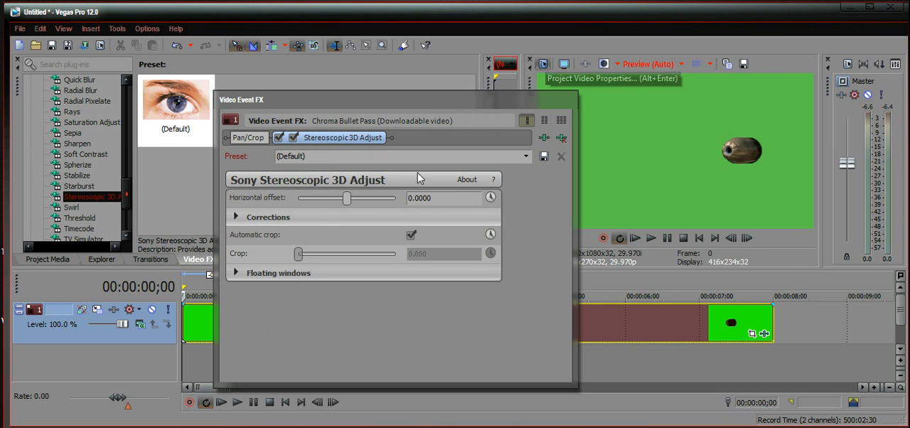
Step: Set the effect's horizontal offset to -0.0374 and enable animation for it at the start of the clip
mouse_move(348, 204)
mouse_down()
mouse_move(395, 205)
mouse_move(284, 213)
mouse_move(356, 203)
mouse_move(331, 199)
mouse_move(464, 194)
mouse_move(222, 202)
mouse_move(358, 198)
mouse_up()
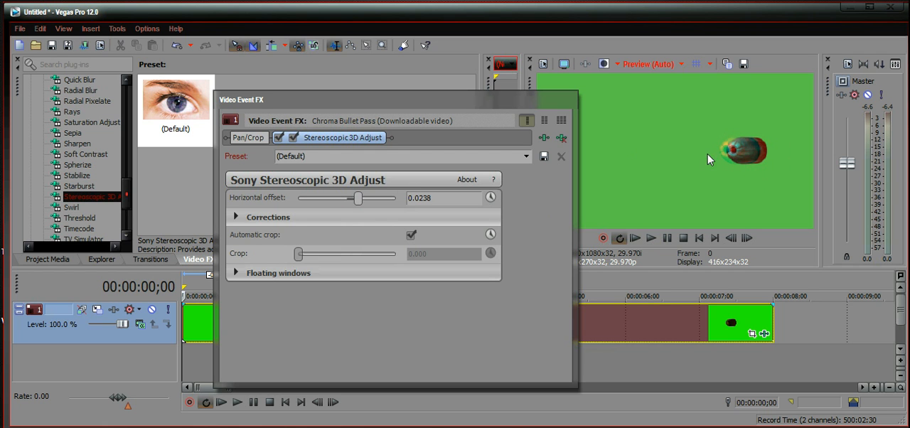
drag(357, 202, 327, 204)
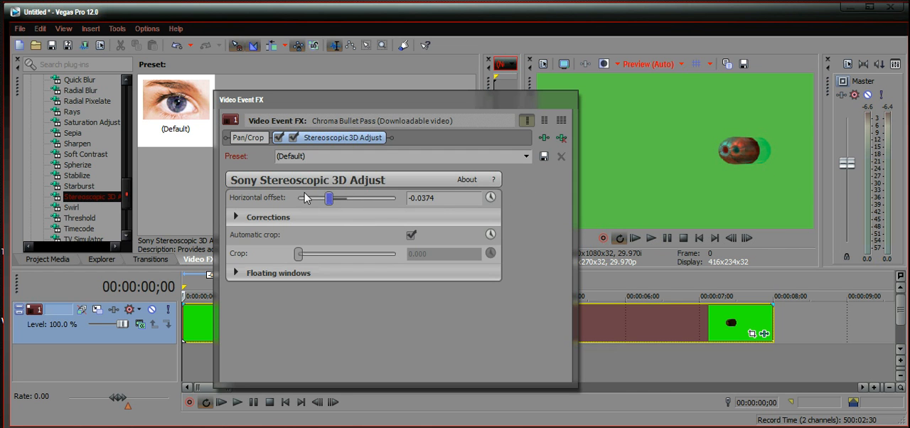
click(491, 198)
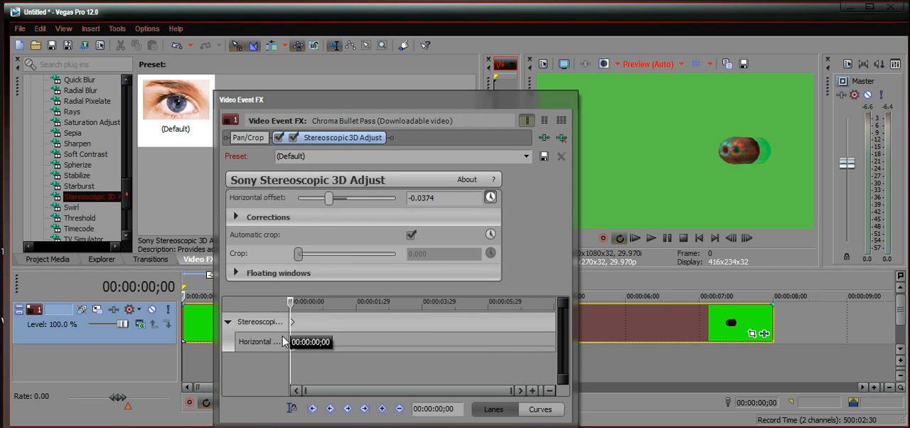
Step: Add a horizontal offset keyframe of 0.0347 at 00:00:02;00 and close the effect settings
click(364, 344)
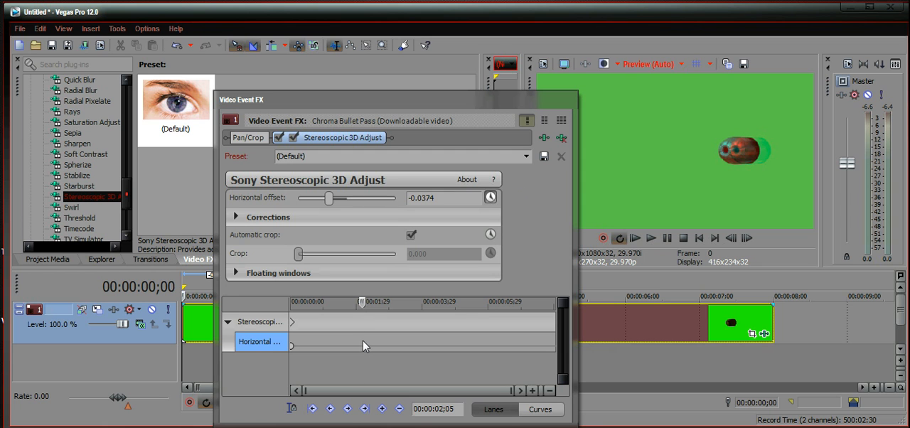
drag(363, 340, 359, 339)
click(358, 329)
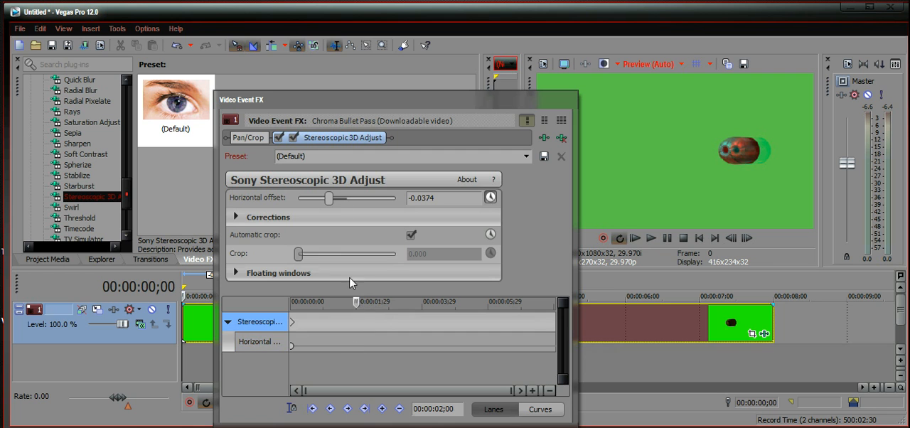
drag(329, 198, 368, 205)
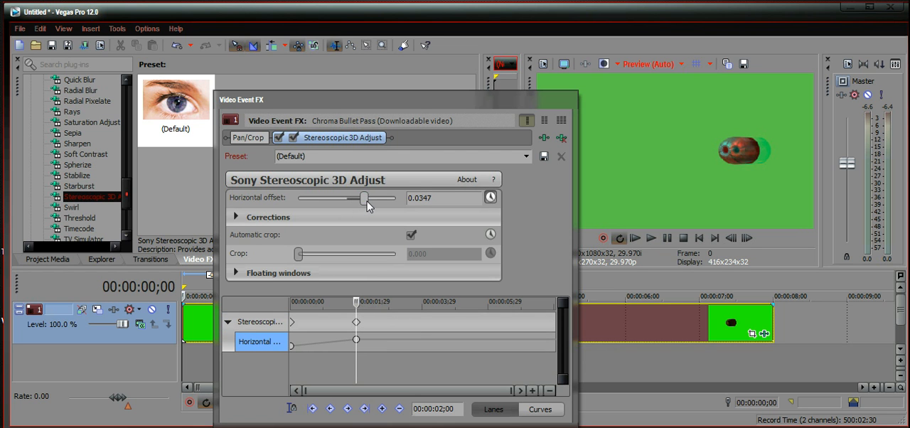
click(569, 100)
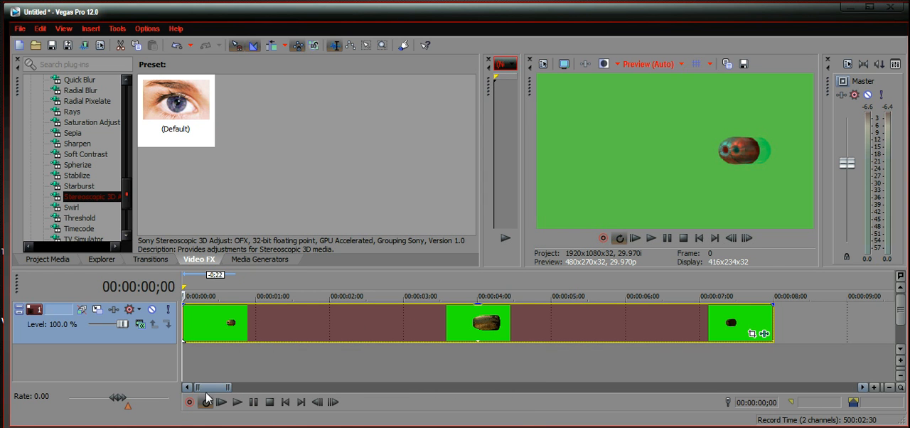
Step: Play the clip from its start, and scrub from its beginning to 00:00:01;09 to check the 3D offset
click(237, 402)
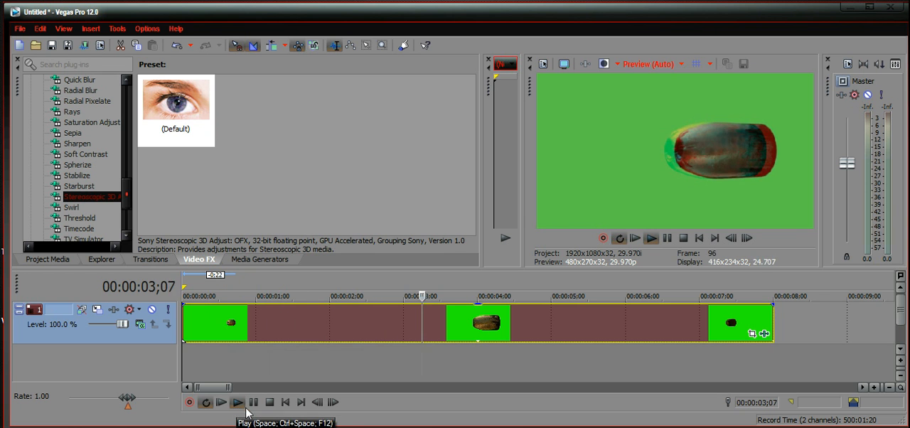
click(203, 336)
drag(197, 338, 278, 330)
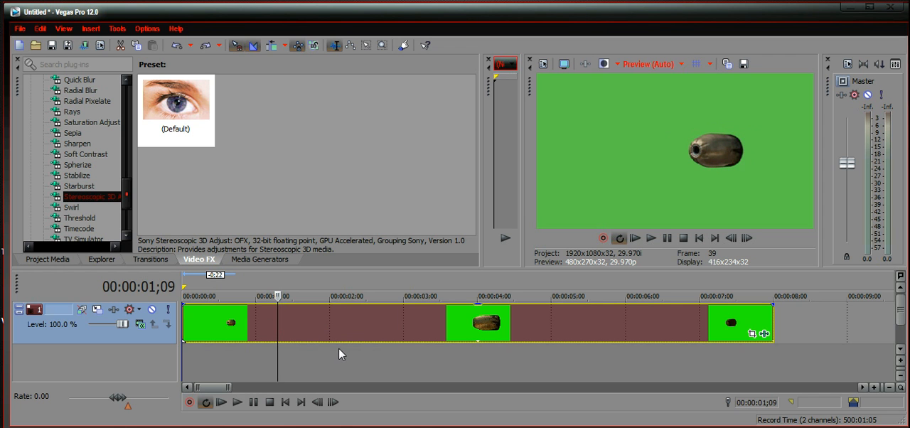
Step: Split the bullet clip at 00:00:01;13
click(204, 346)
drag(203, 346, 288, 356)
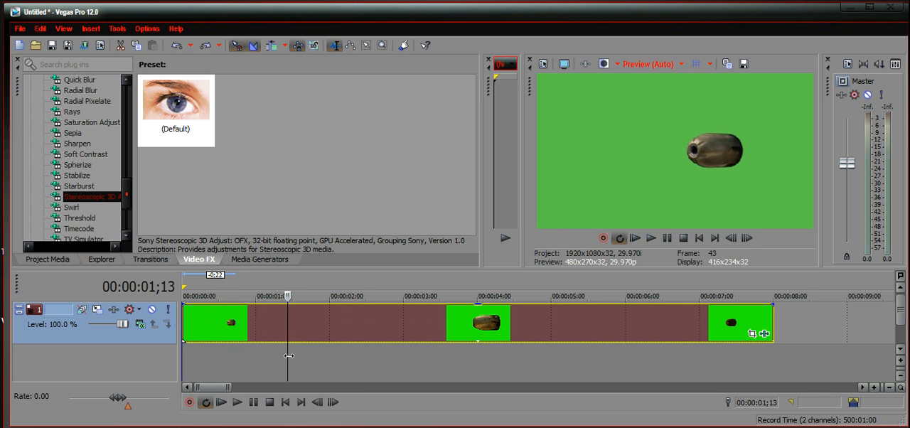
key(s)
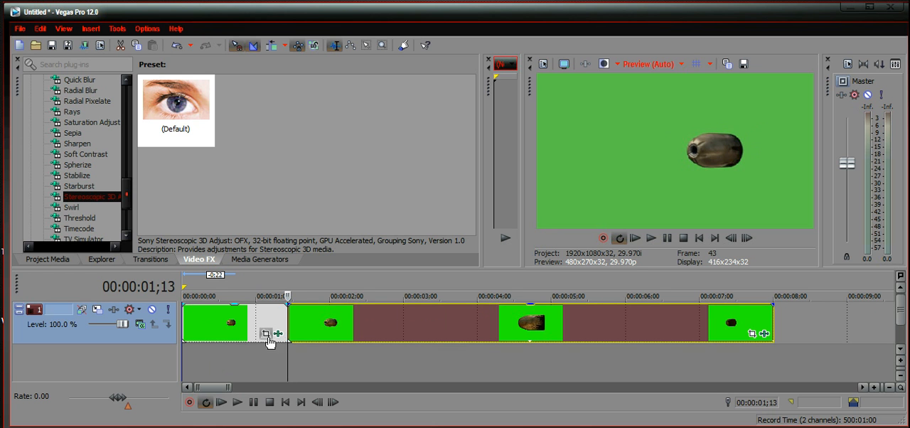
Step: Apply another default Stereoscopic 3D Adjust to the first segment and animate its horizontal offset, starting at -0.0306
drag(176, 121, 228, 315)
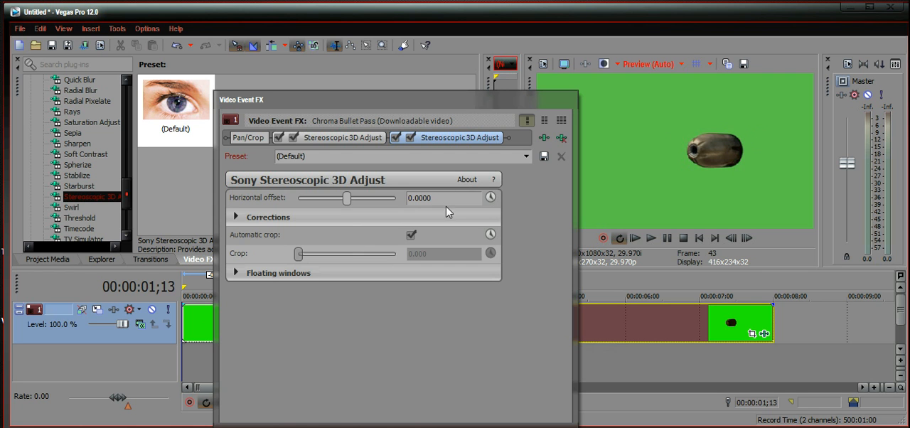
click(490, 197)
drag(349, 205, 331, 245)
Step: Keyframe a positive horizontal offset at the first segment's end, 00:00:01;13, and close the effect settings
drag(306, 326, 501, 326)
drag(363, 97, 547, 103)
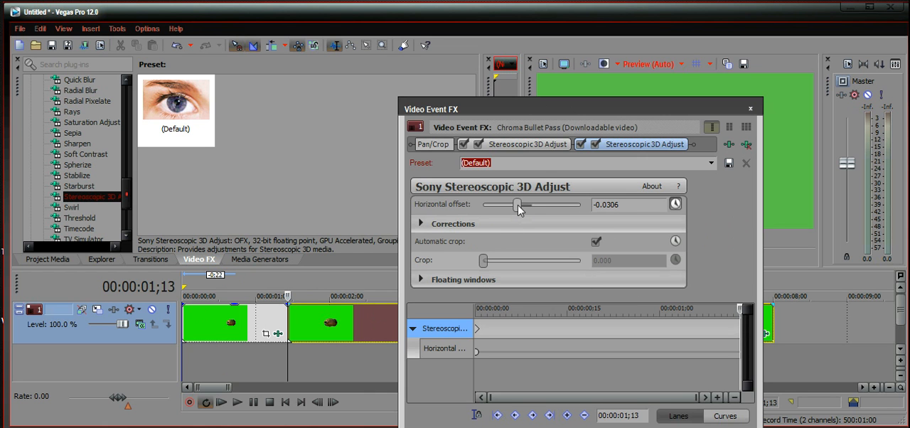
drag(516, 204, 548, 204)
click(750, 110)
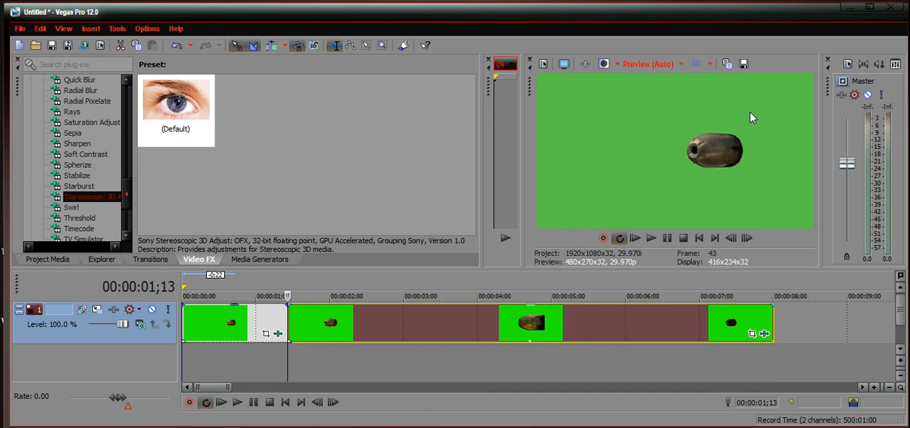
Step: Play the edited timeline from the start and scrub through the first segment to 00:00:01;11 to check the animated 3D offset
click(188, 331)
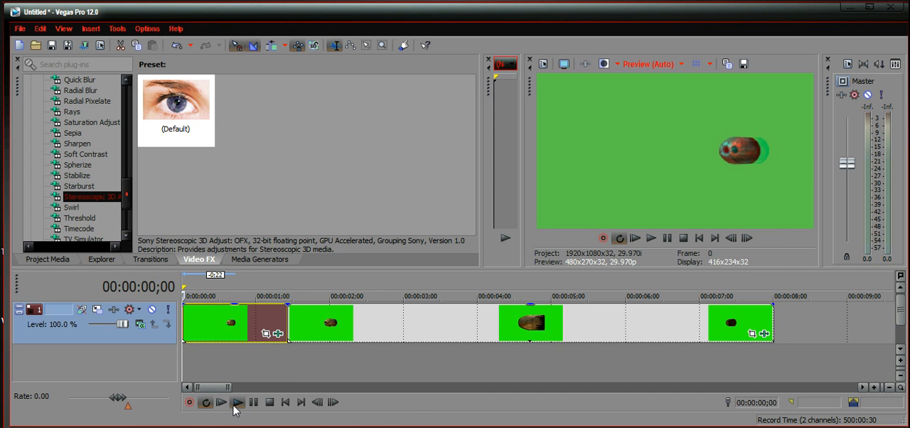
click(237, 402)
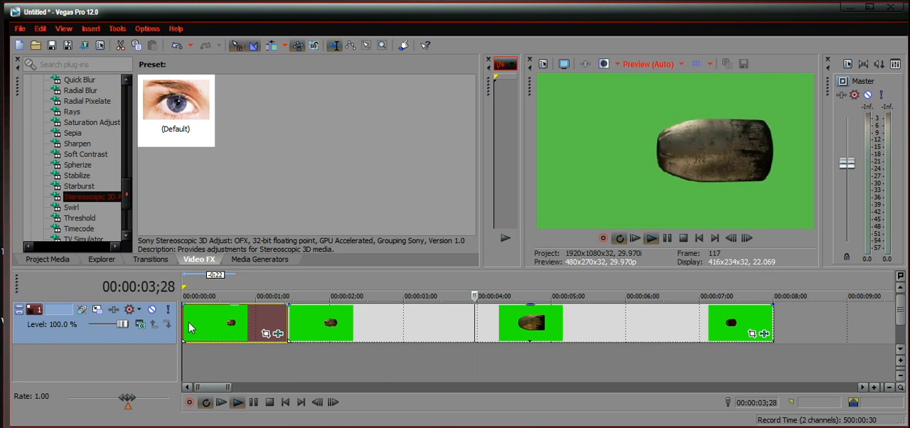
click(243, 402)
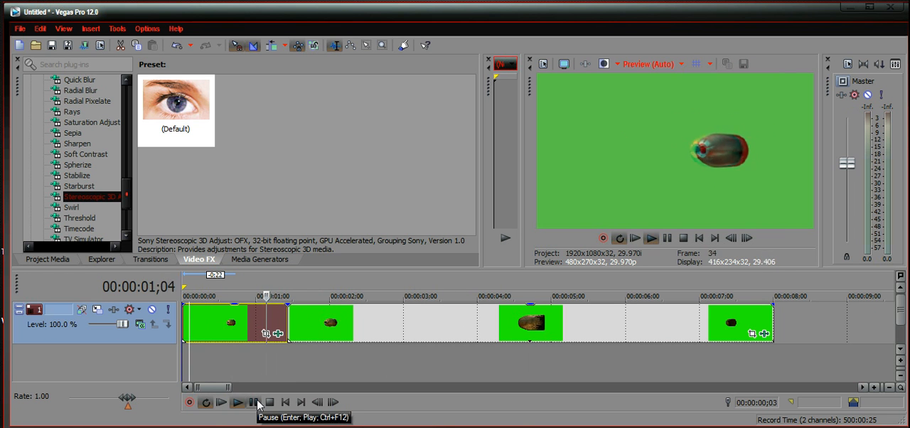
click(254, 403)
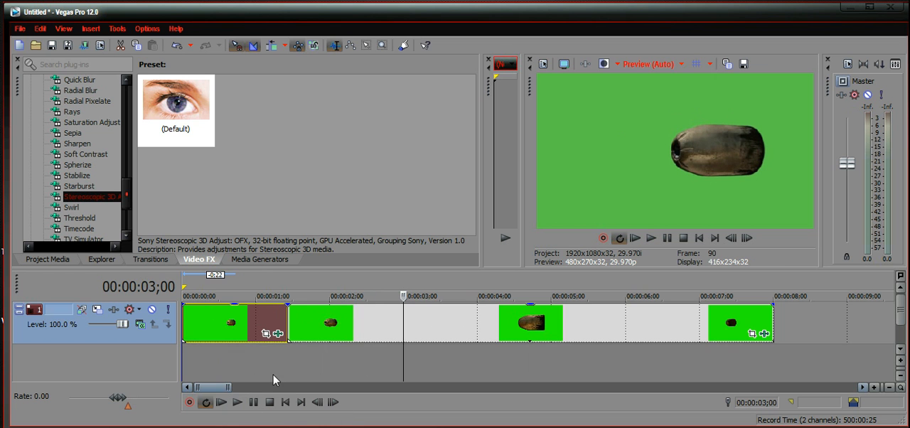
click(311, 327)
click(193, 327)
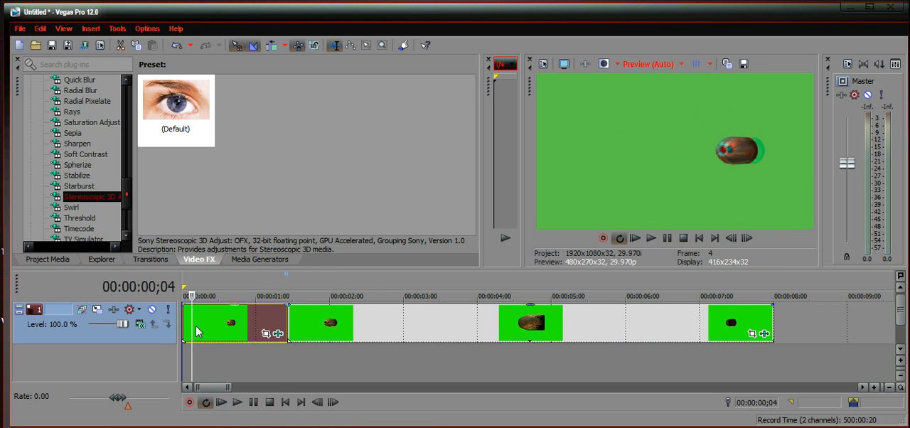
click(183, 329)
click(193, 327)
click(209, 327)
drag(209, 326, 283, 329)
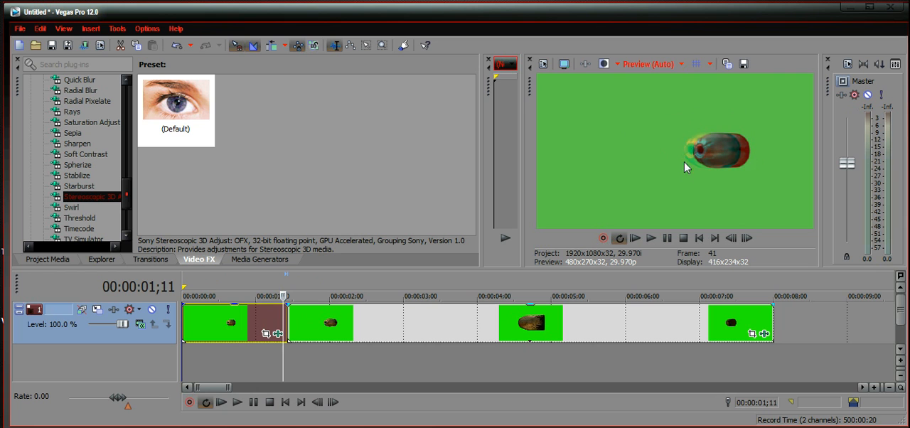